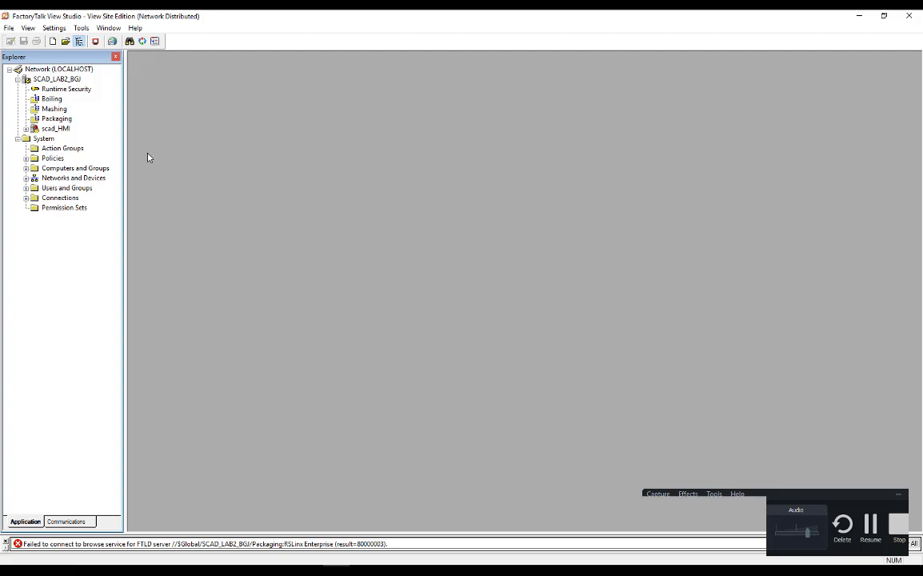
- Add a Rockwell Automation Device Server (RSLinx Enterprise) with the default name and host computer to the Packaging area
click(65, 79)
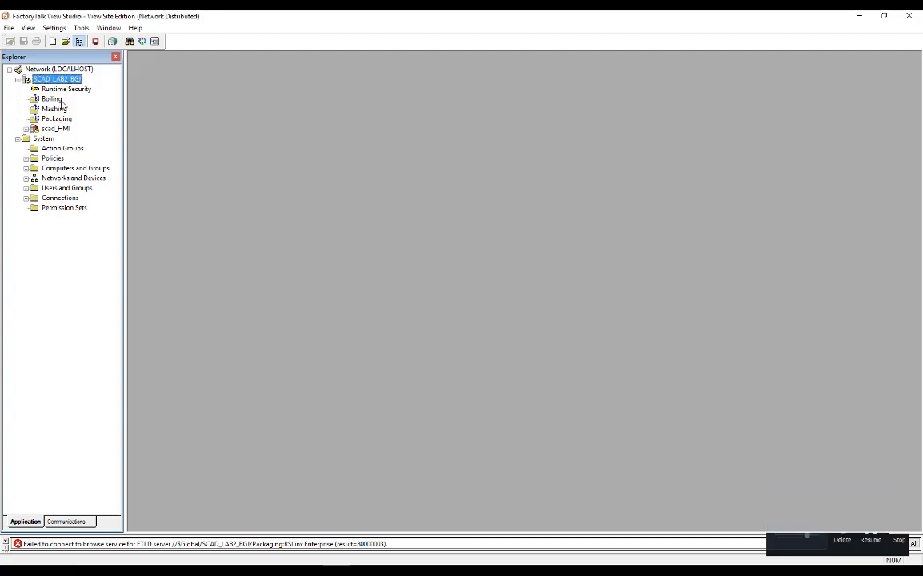
click(60, 100)
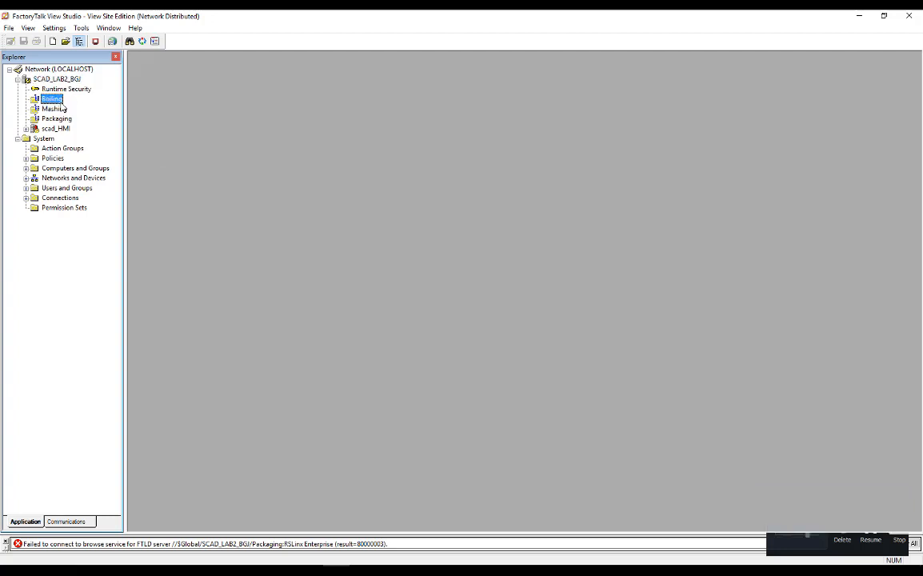
click(61, 110)
click(70, 118)
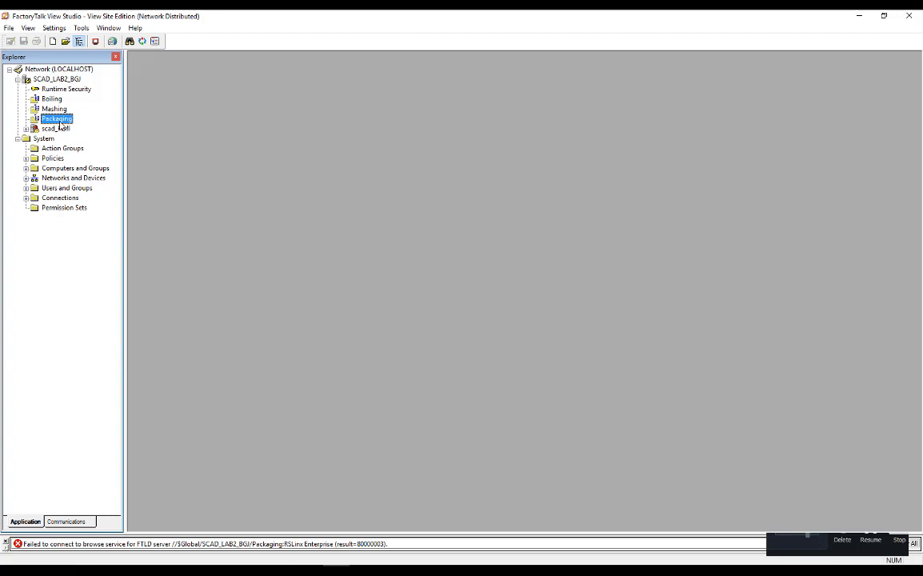
right_click(57, 117)
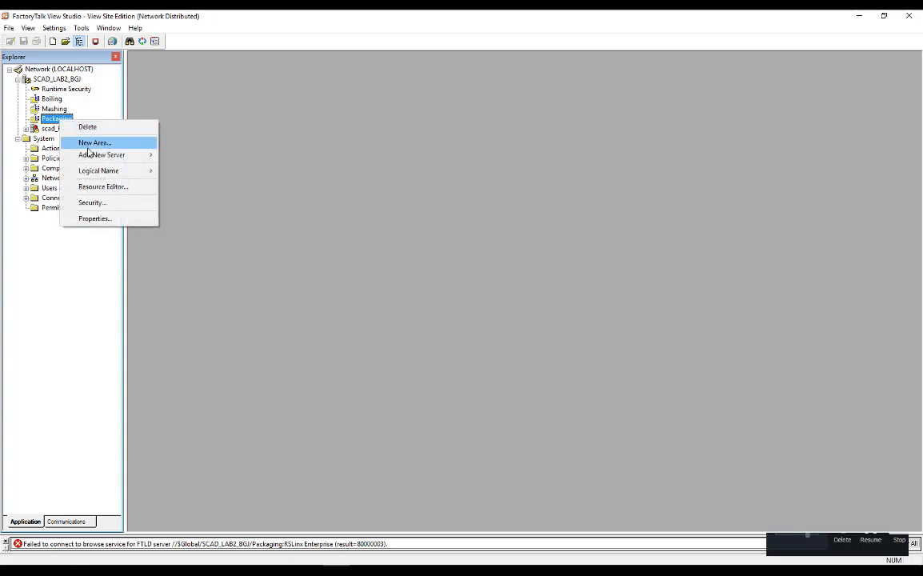
mouse_move(90, 154)
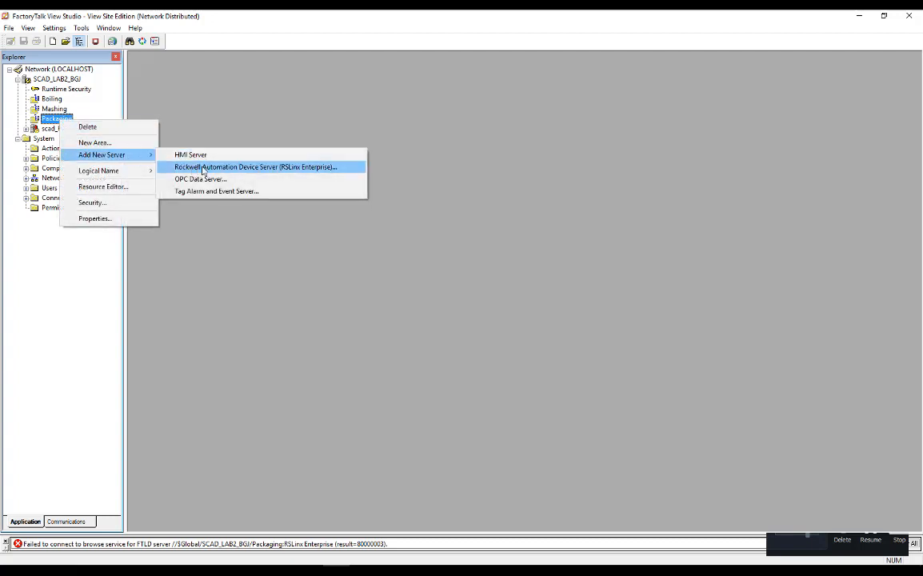
click(243, 170)
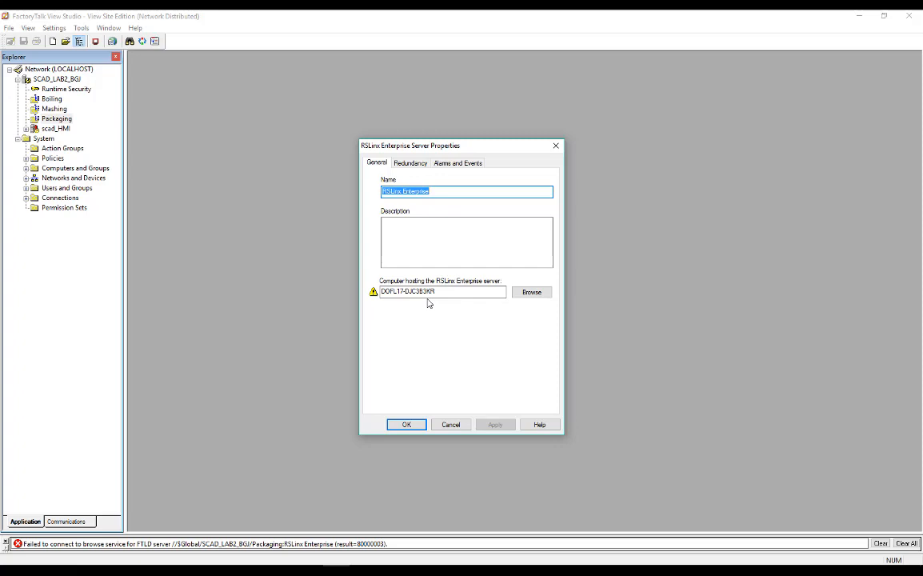
click(406, 424)
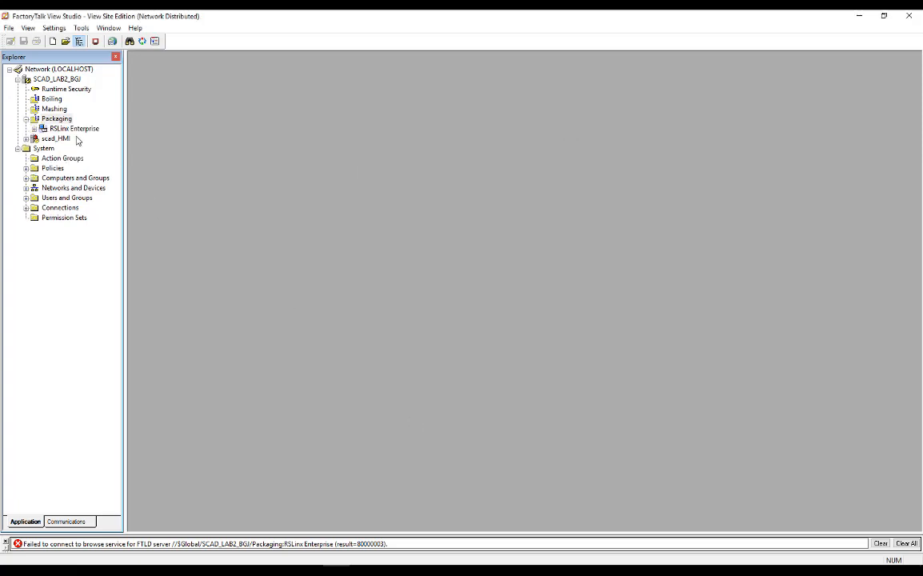
- Open the Communication Setup of the Packaging area's RSLinx Enterprise server
click(33, 128)
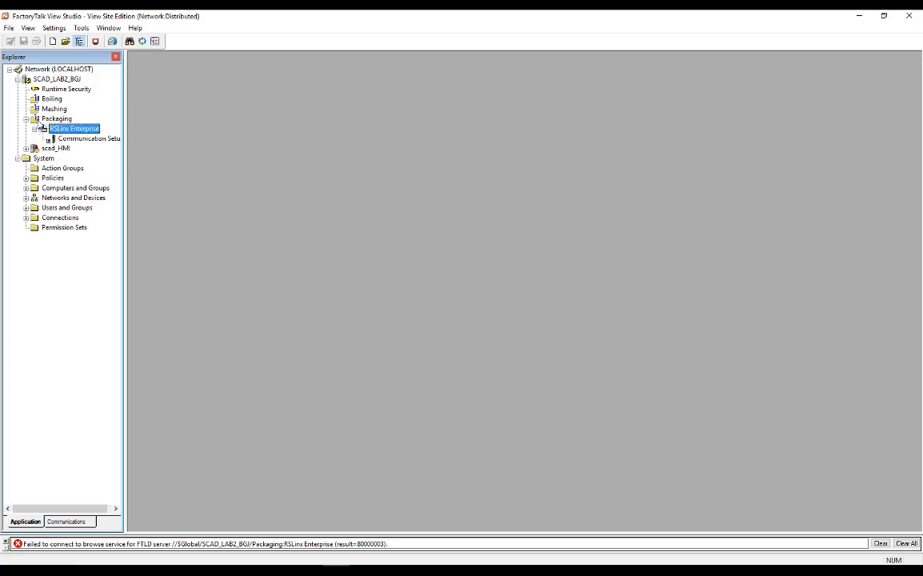
click(36, 119)
click(86, 140)
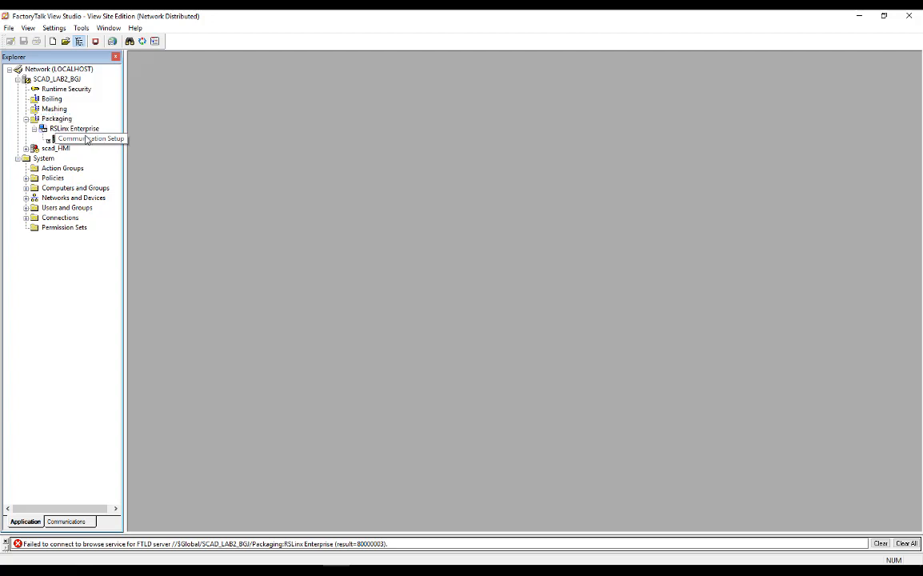
double_click(90, 140)
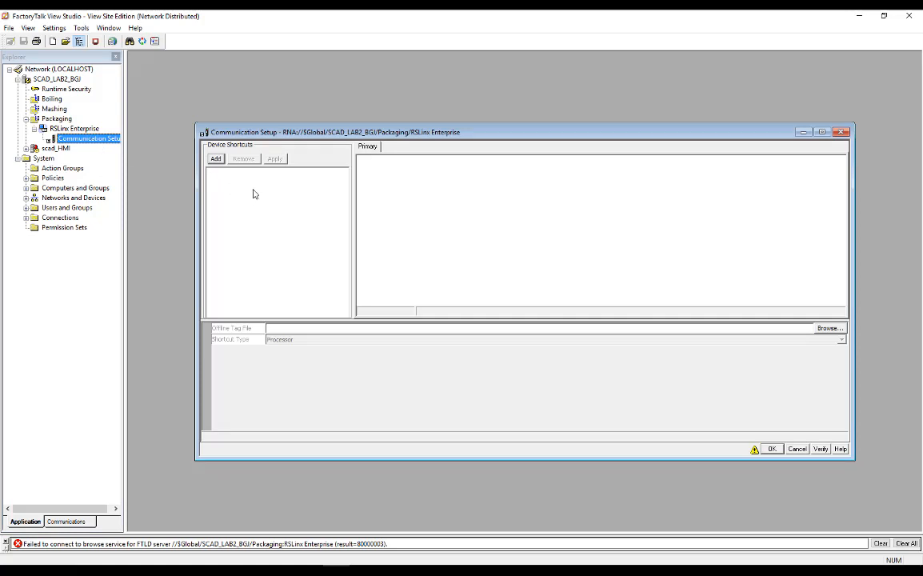
- Add a device shortcut named Primary_CLX to the Packaging communication setup and accept the setup
click(215, 159)
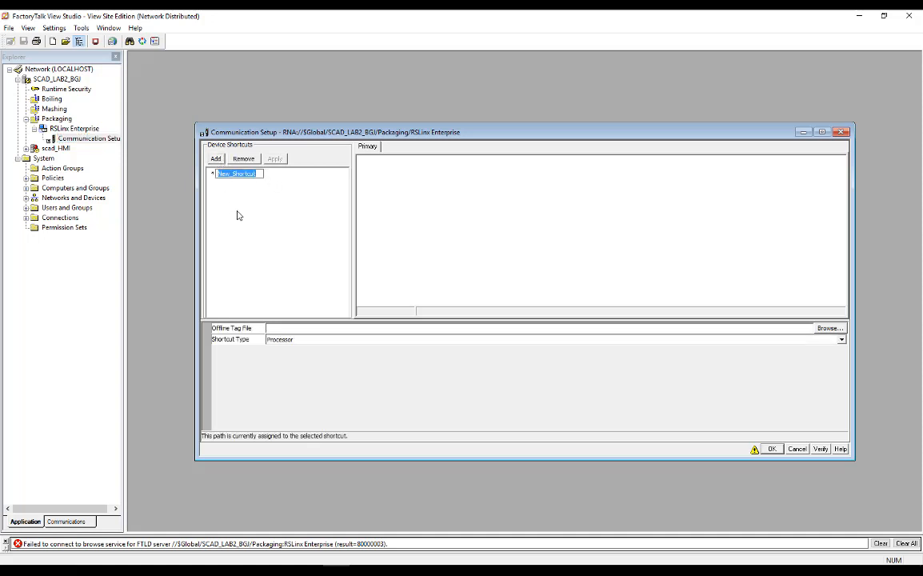
text(Packa)
key(BackSpace)
key(BackSpace)
key(BackSpace)
key(BackSpace)
text(rimary_CLX)
key(Return)
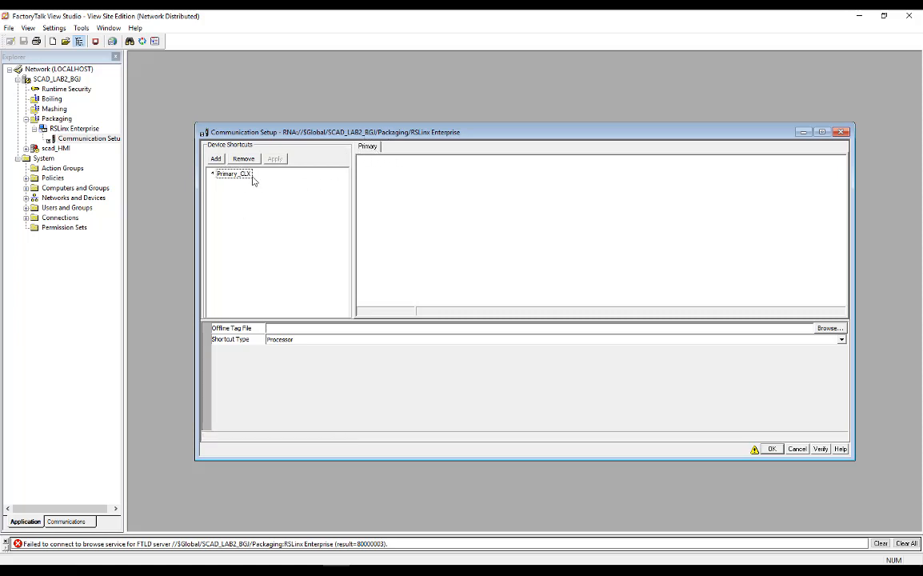
click(372, 151)
click(382, 165)
click(233, 174)
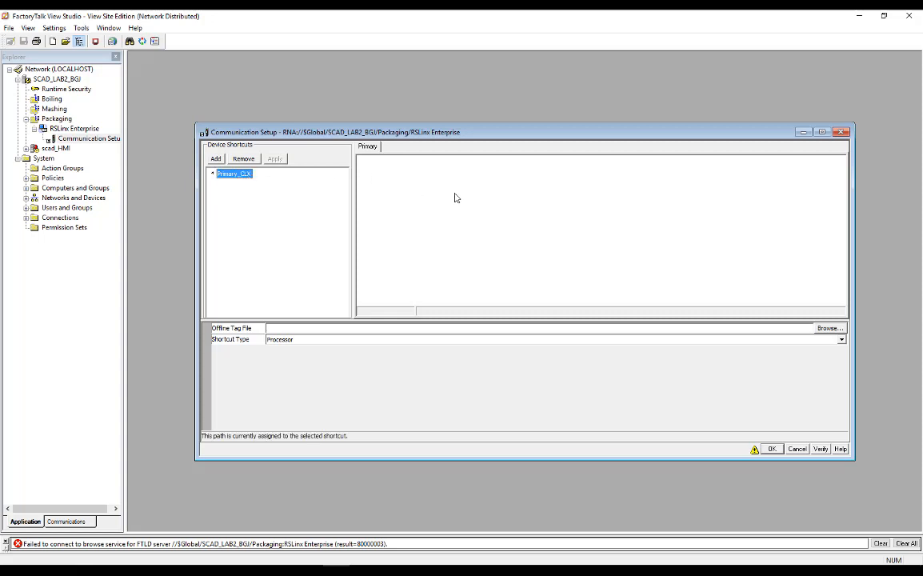
click(771, 448)
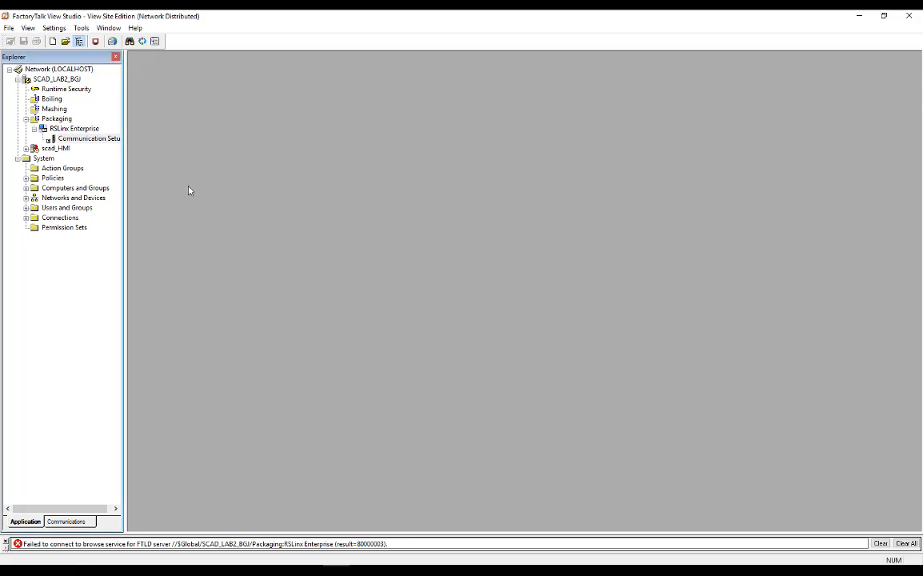
- Add a Rockwell Automation Device Server (RSLinx Enterprise) with default settings to the Mashing area and select its Communication Setup
click(52, 110)
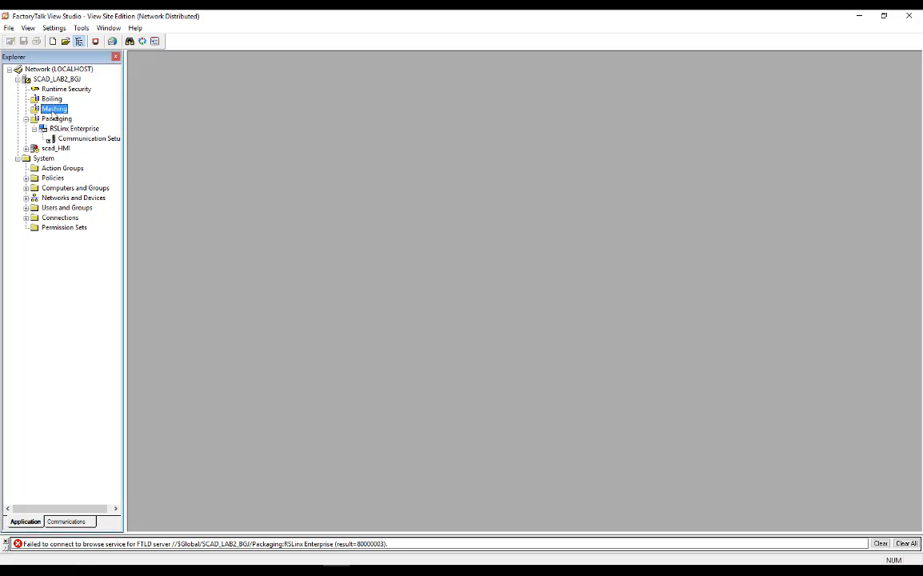
right_click(53, 111)
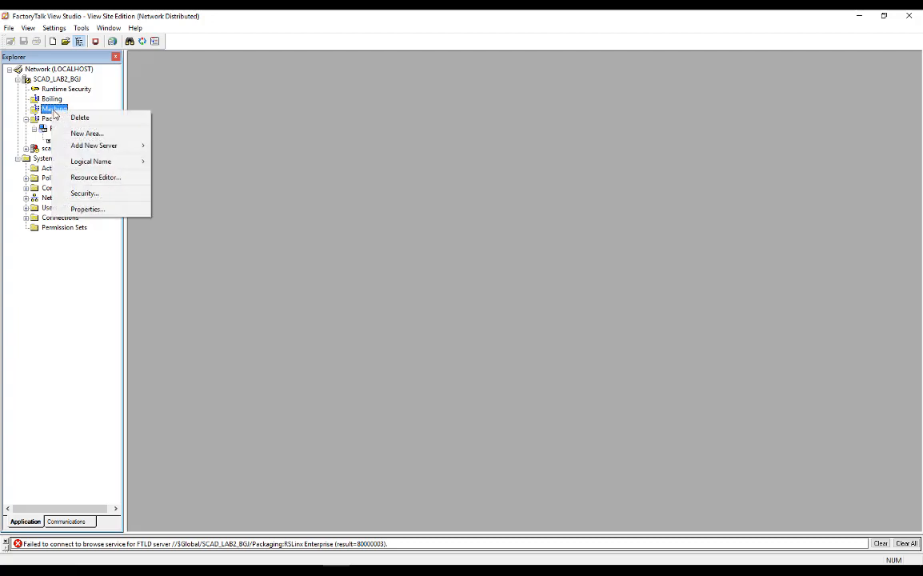
mouse_move(86, 145)
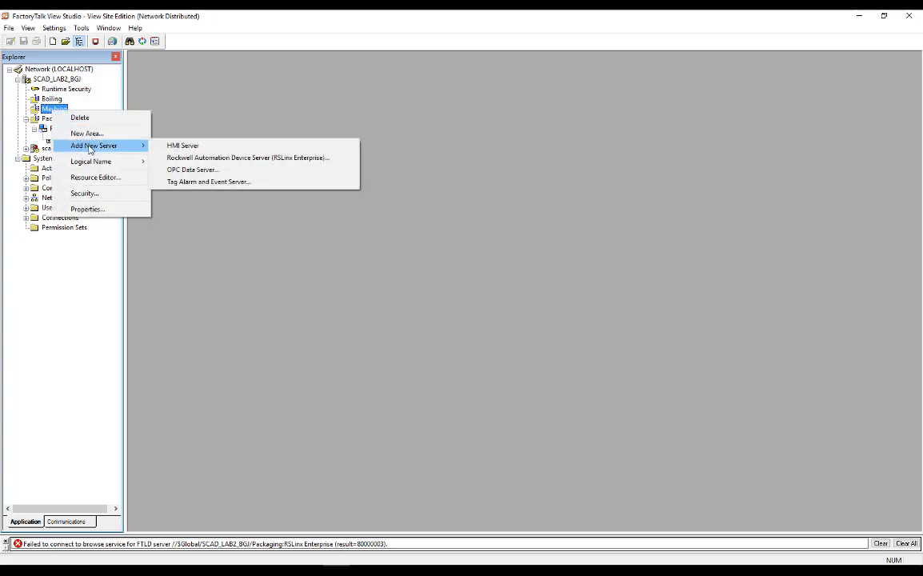
click(222, 158)
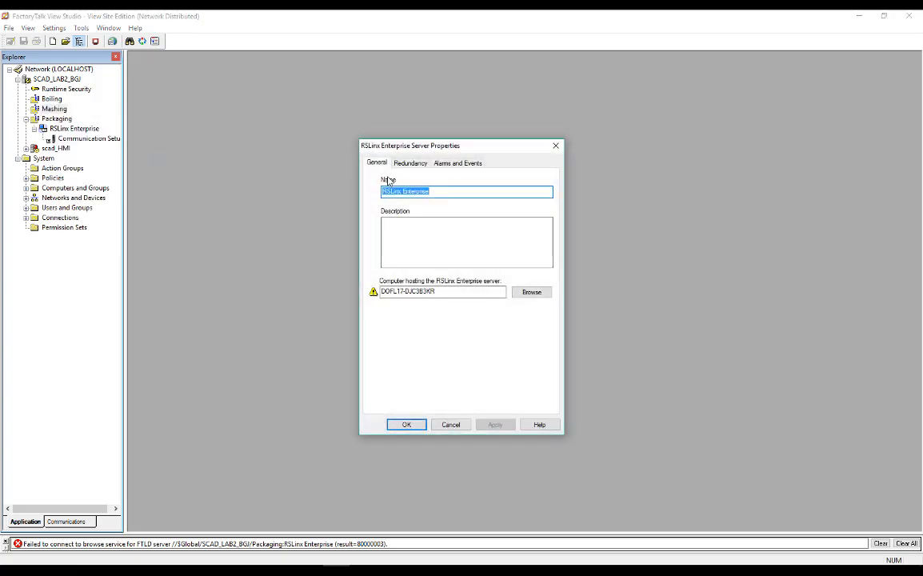
click(406, 424)
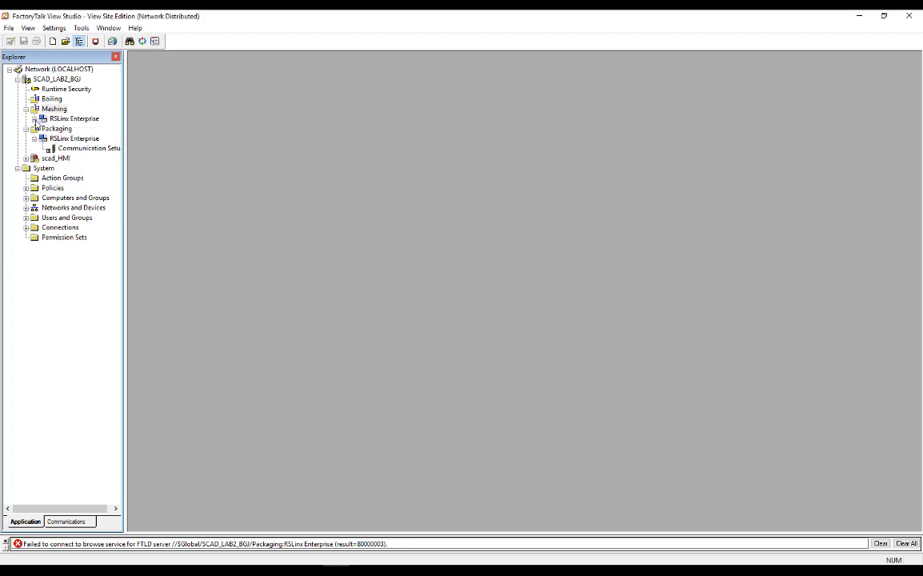
click(34, 118)
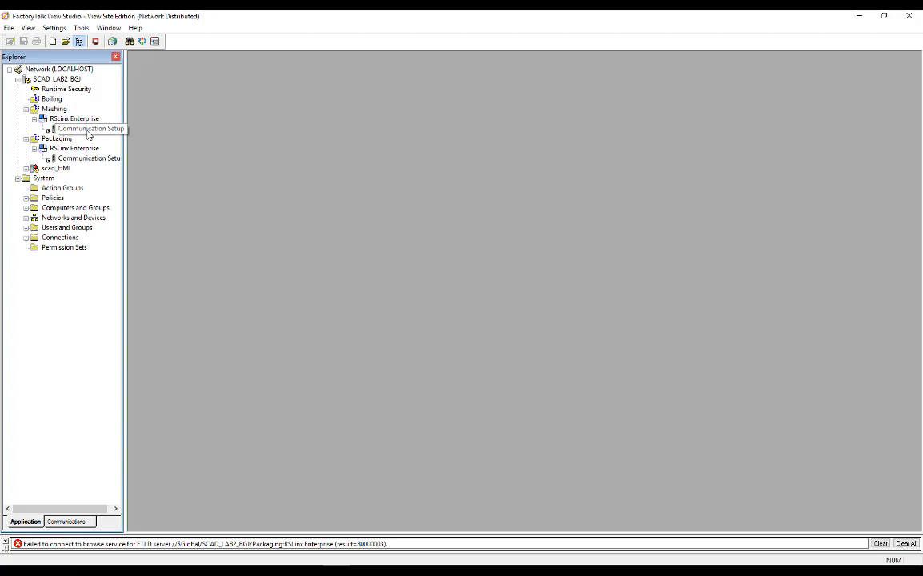
click(88, 132)
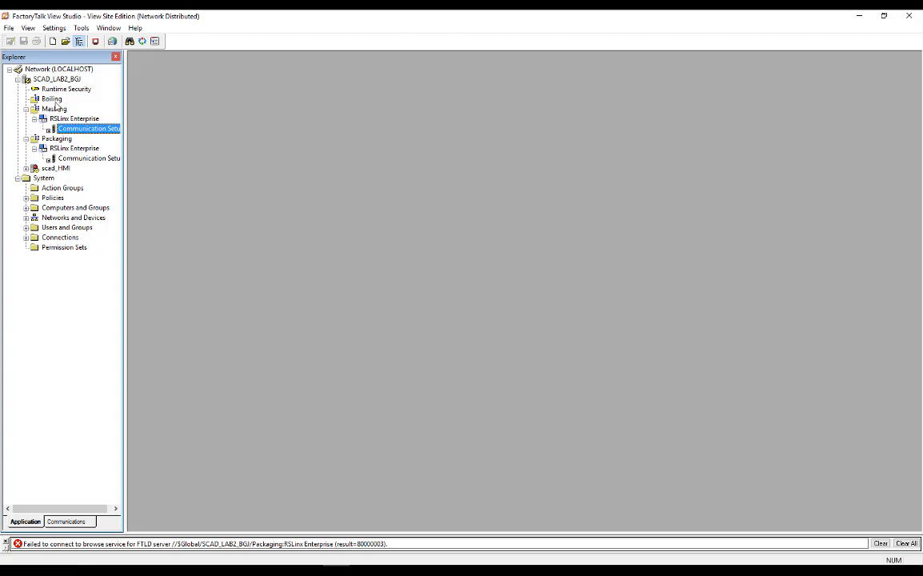
- Start a new OPC Data Server in the Boiling area and name it LAB2BGJ_SLC
click(53, 99)
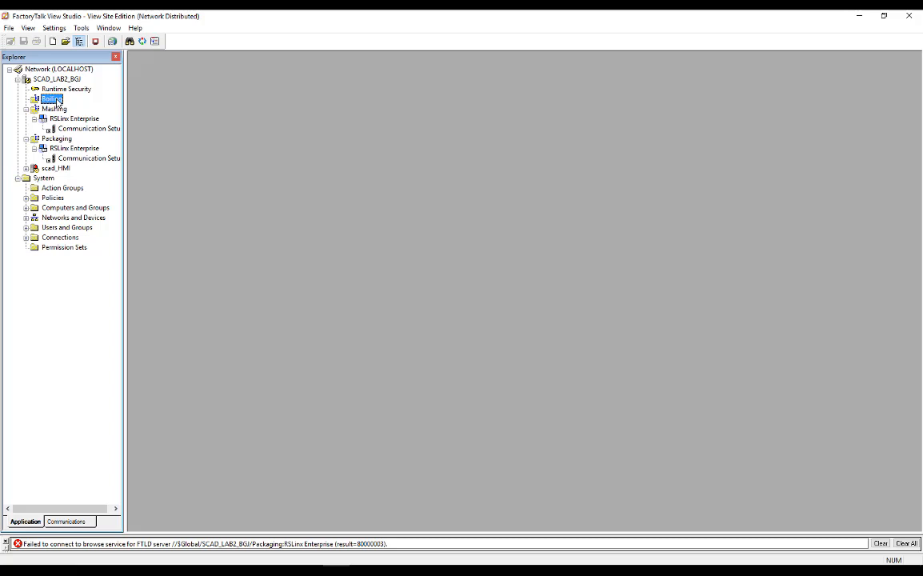
right_click(56, 101)
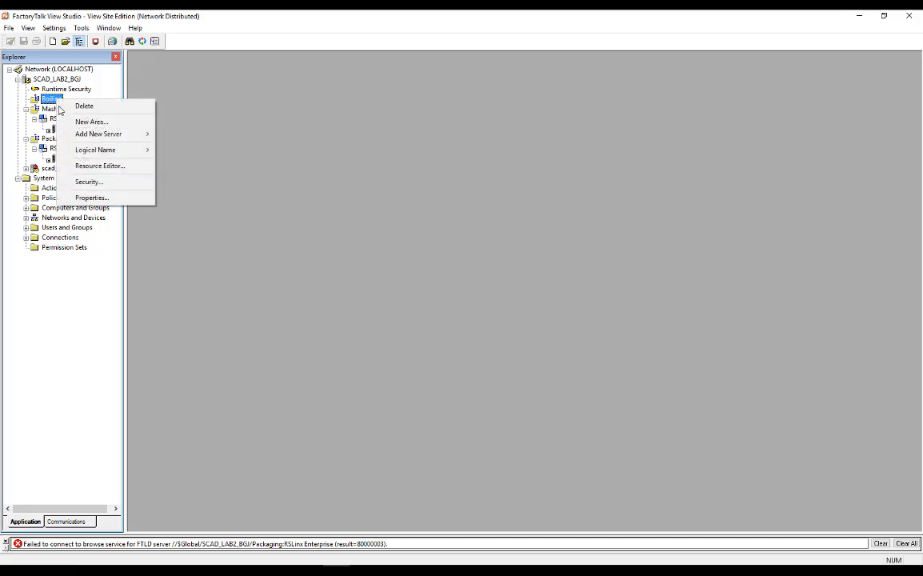
mouse_move(88, 136)
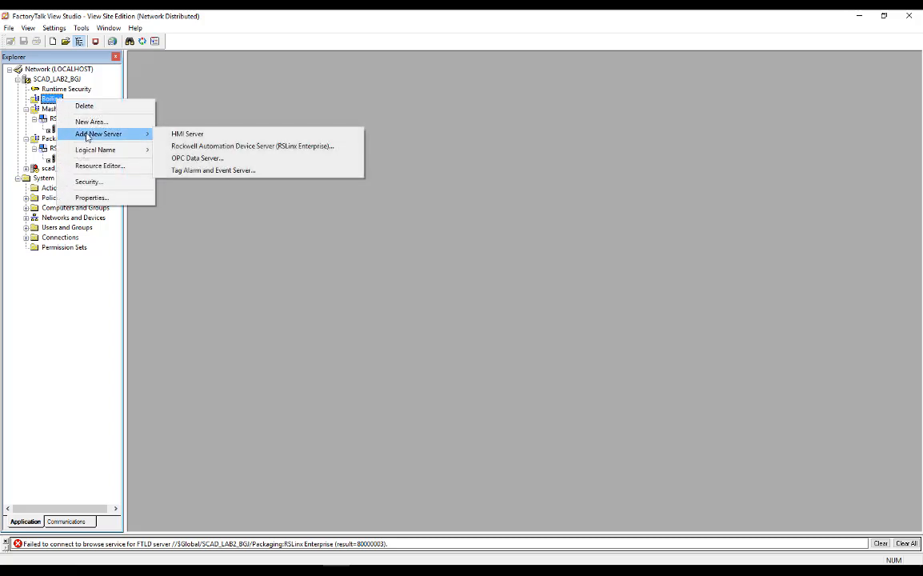
click(189, 161)
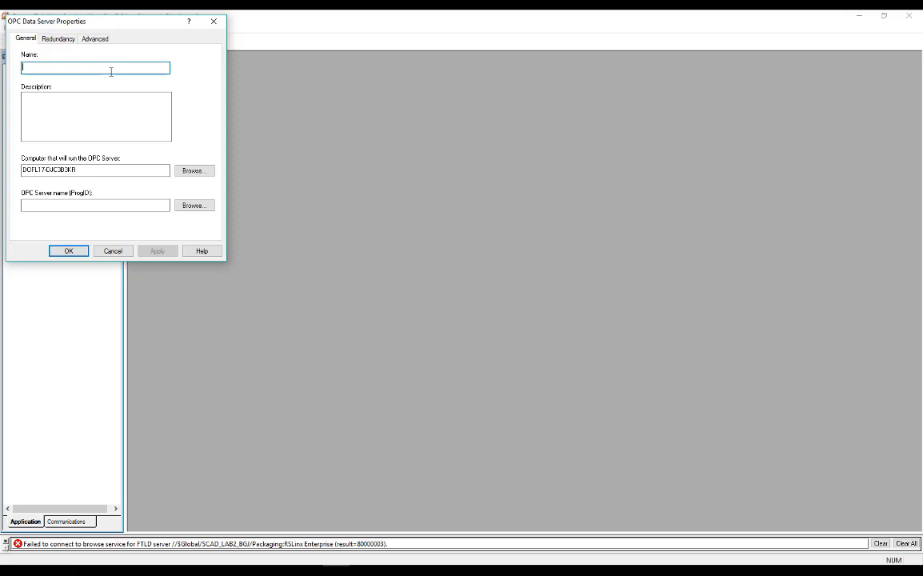
text(LAB2BGJ_SLC)
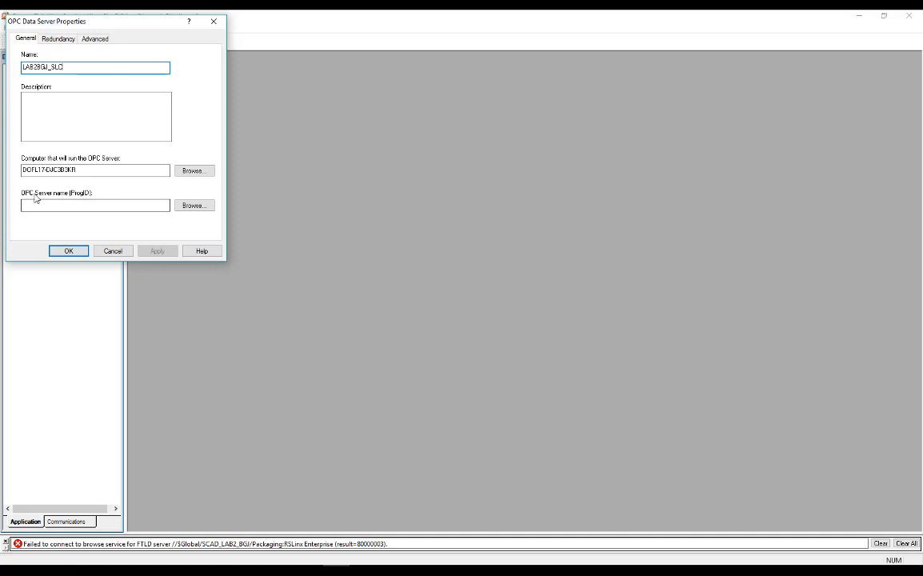
- Assign RSLinx Remote OPC Server as the OPC server name and apply the data server's properties
click(206, 207)
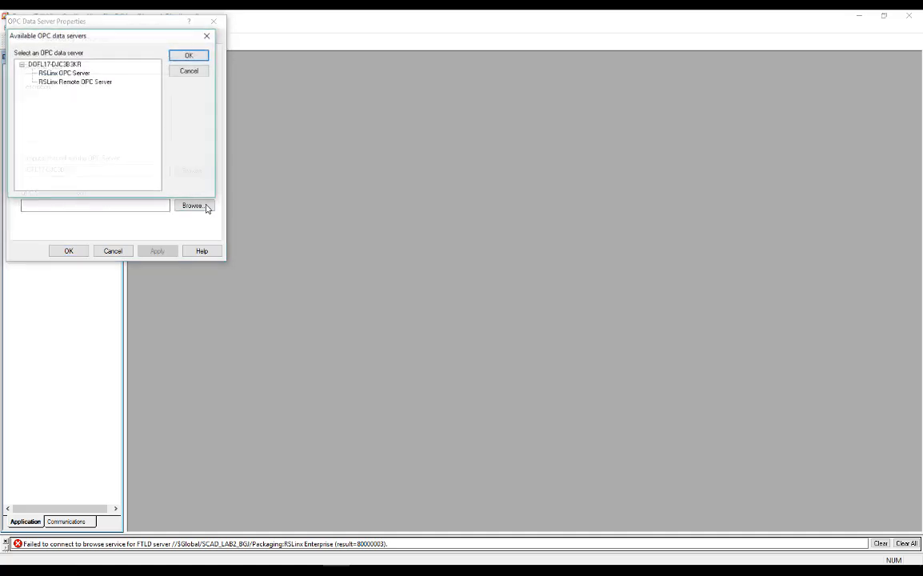
click(62, 82)
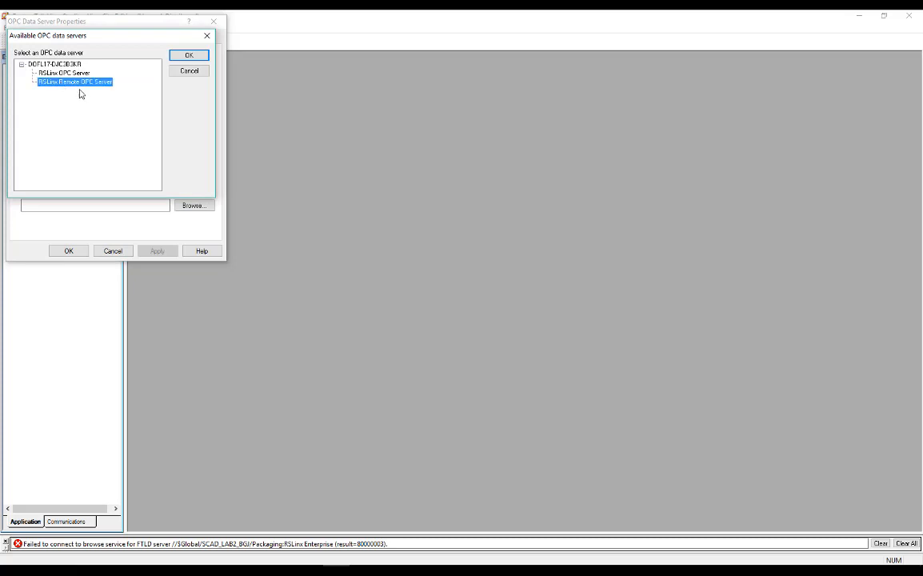
click(189, 56)
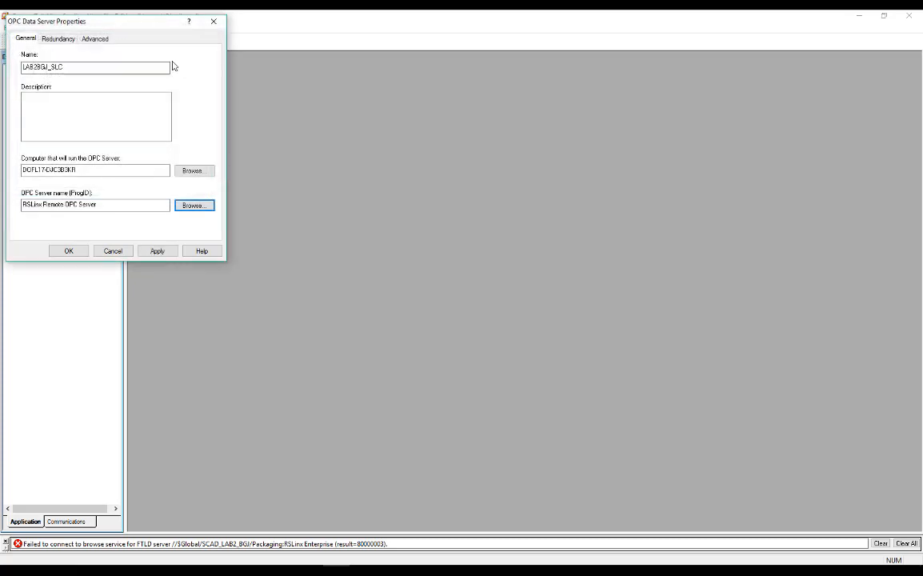
click(157, 251)
click(80, 254)
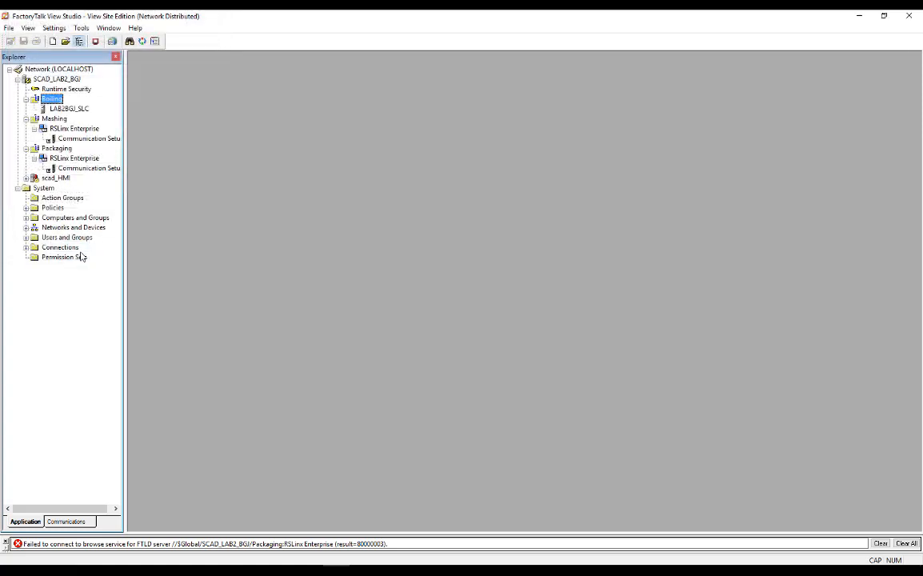